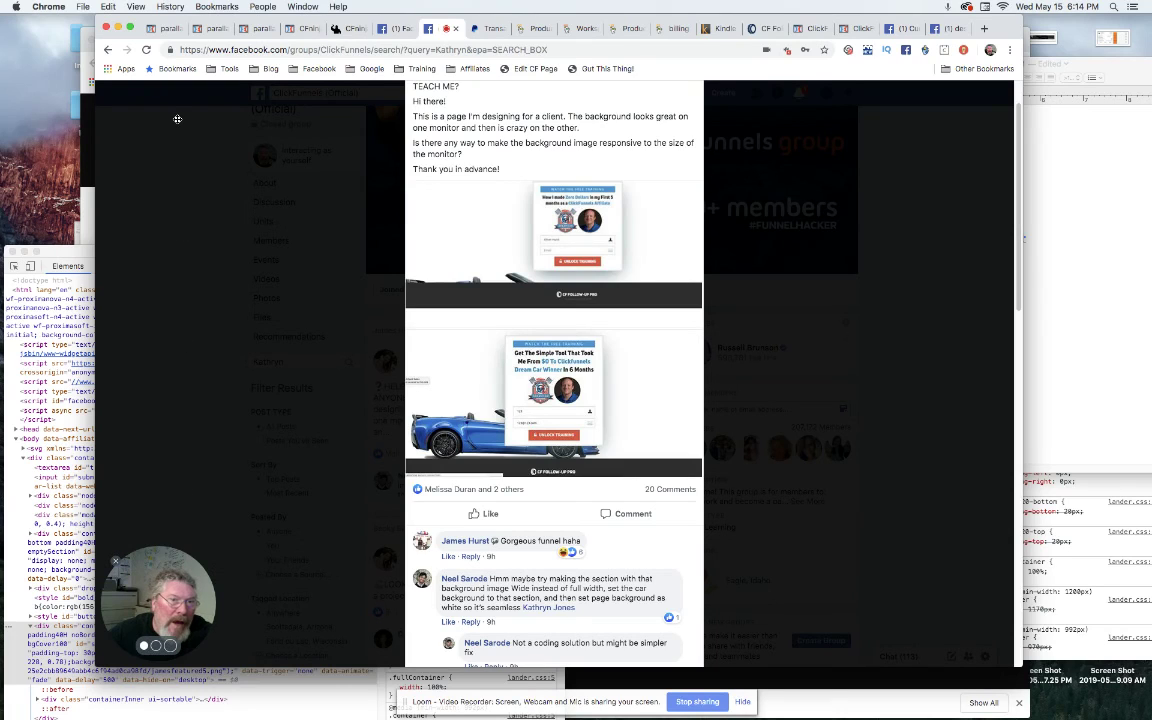
Step: Leave the Facebook group post and bring up the CF Follow-Up Pro opt-in page with the blue car
drag(158, 600, 194, 146)
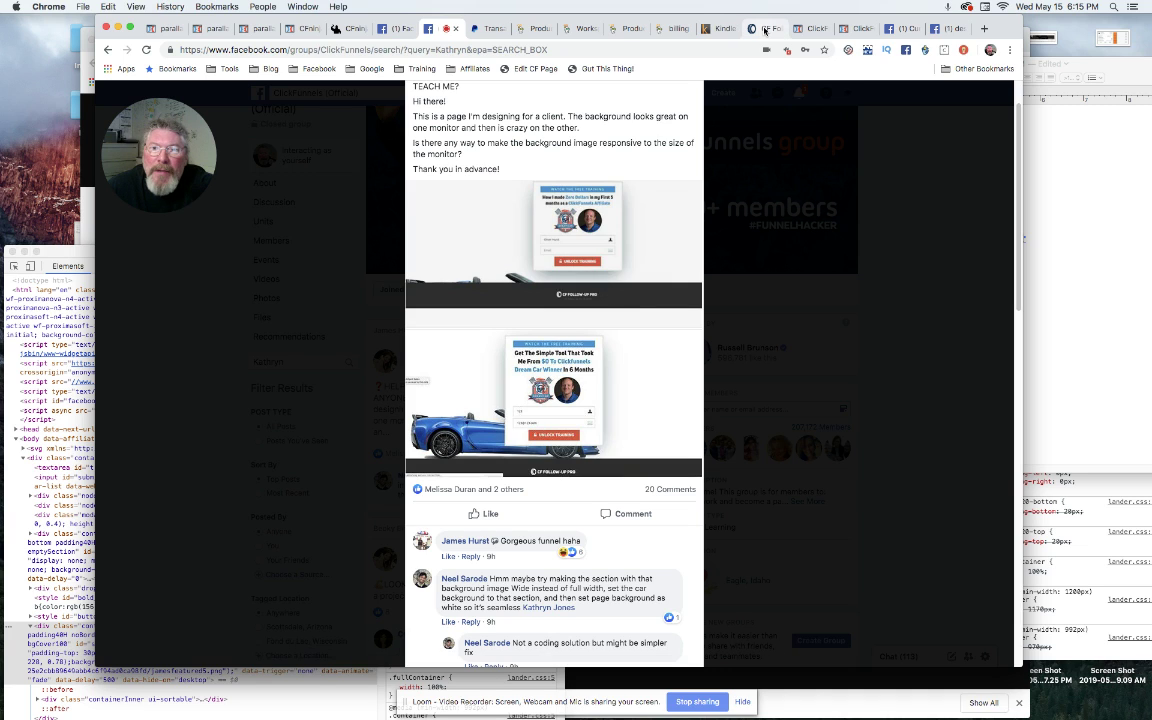
click(764, 29)
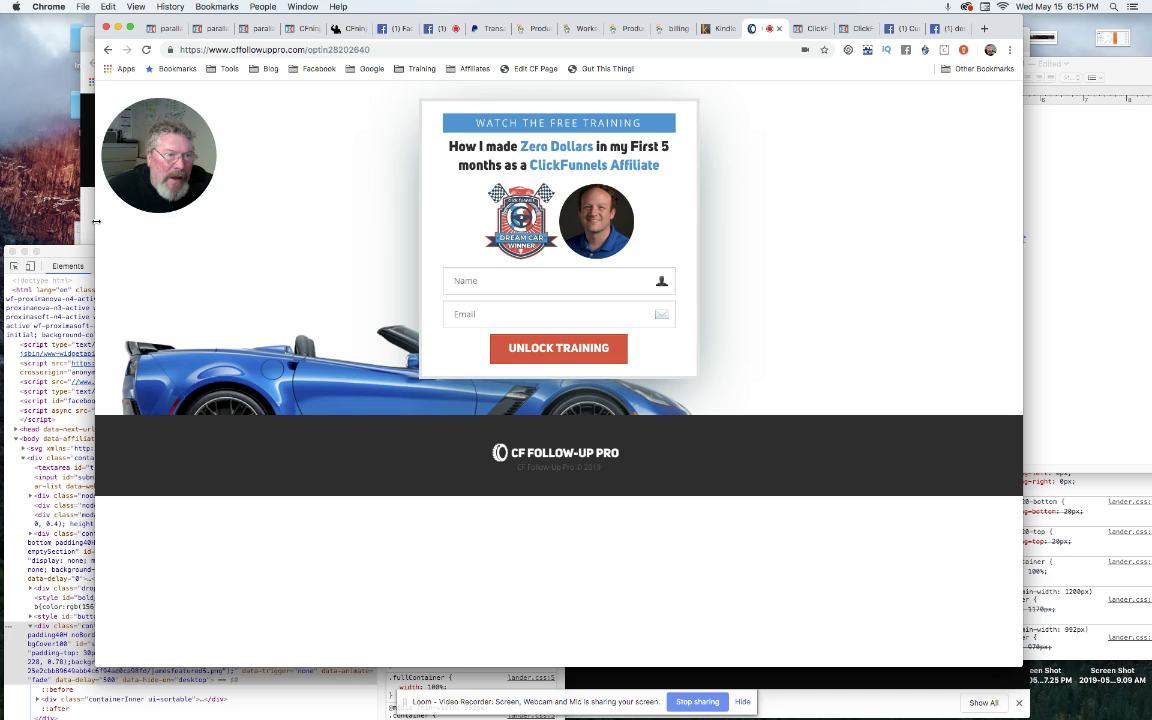
drag(93, 225, 252, 218)
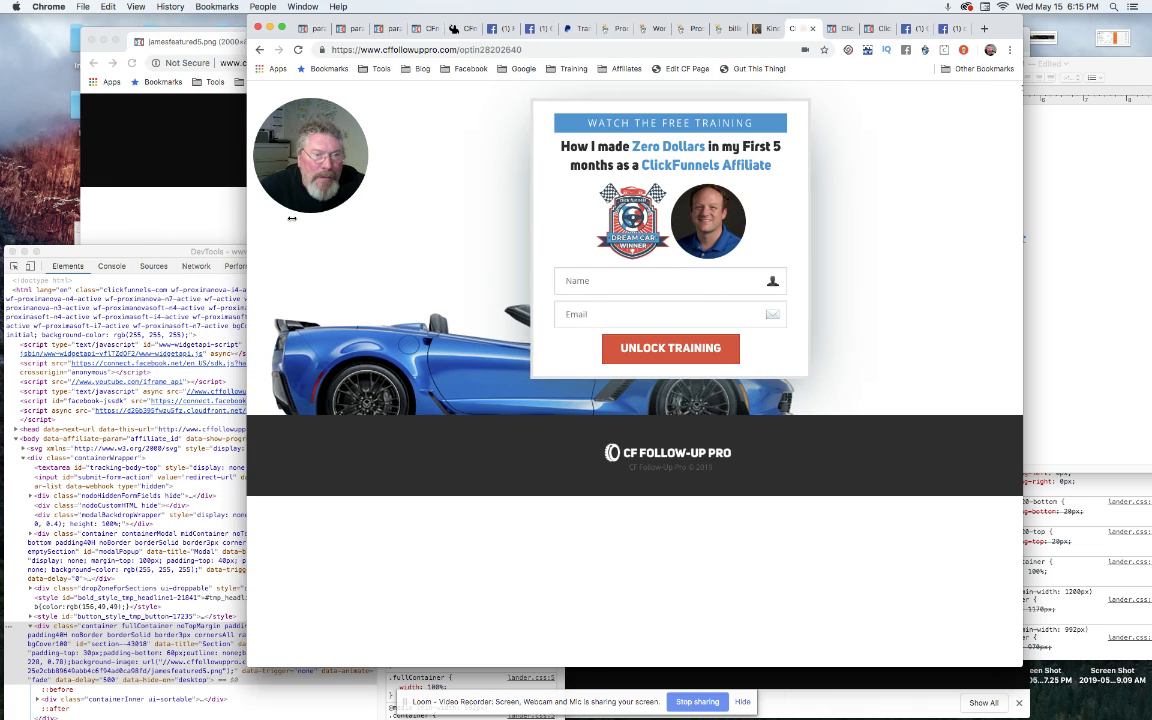
drag(252, 218, 392, 218)
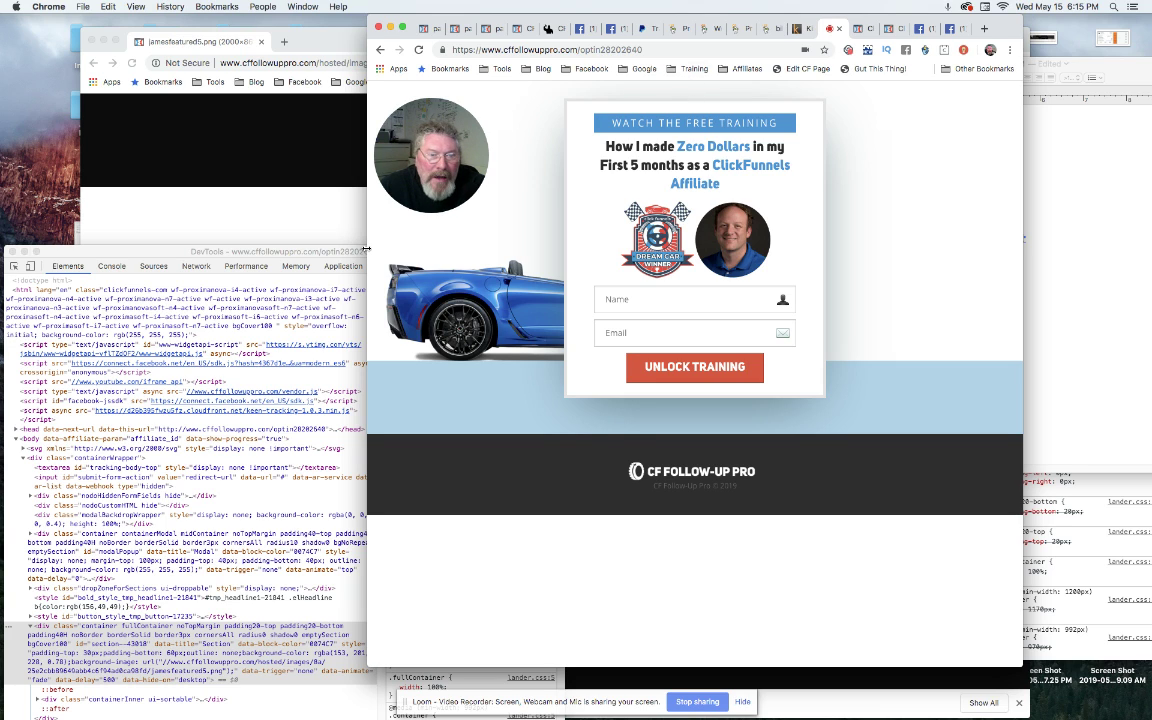
drag(359, 250, 179, 268)
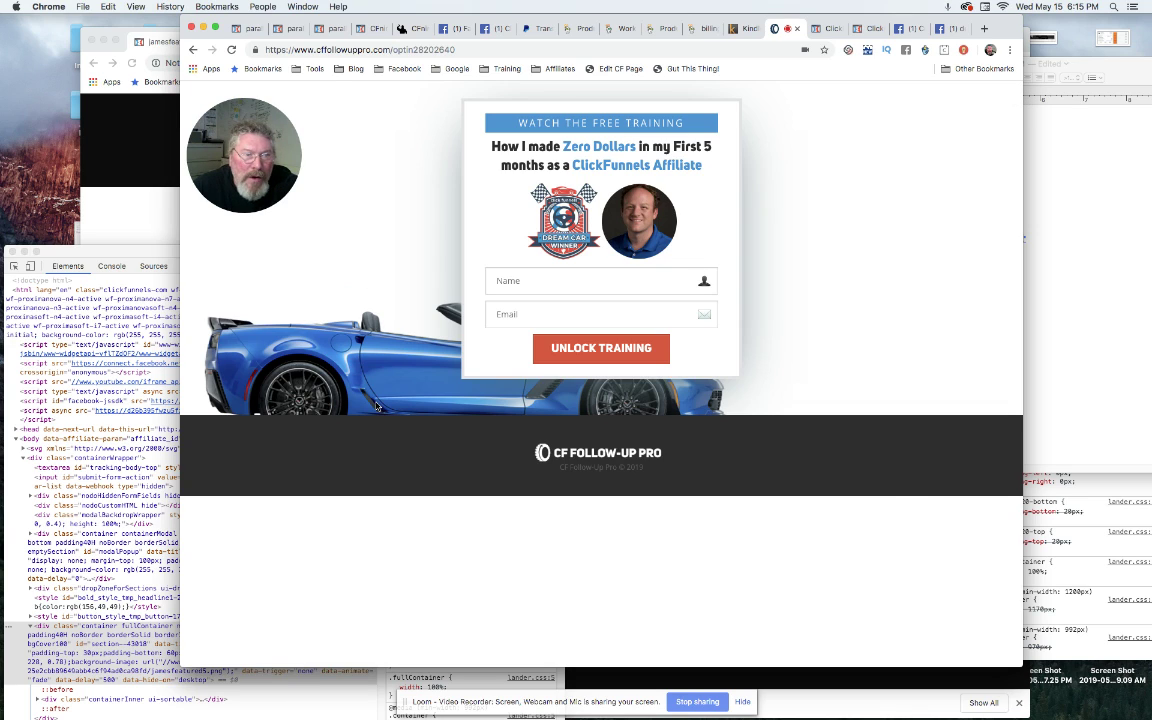
Step: Select the car section's styles, close the colour picker and commit its background colour value
click(133, 254)
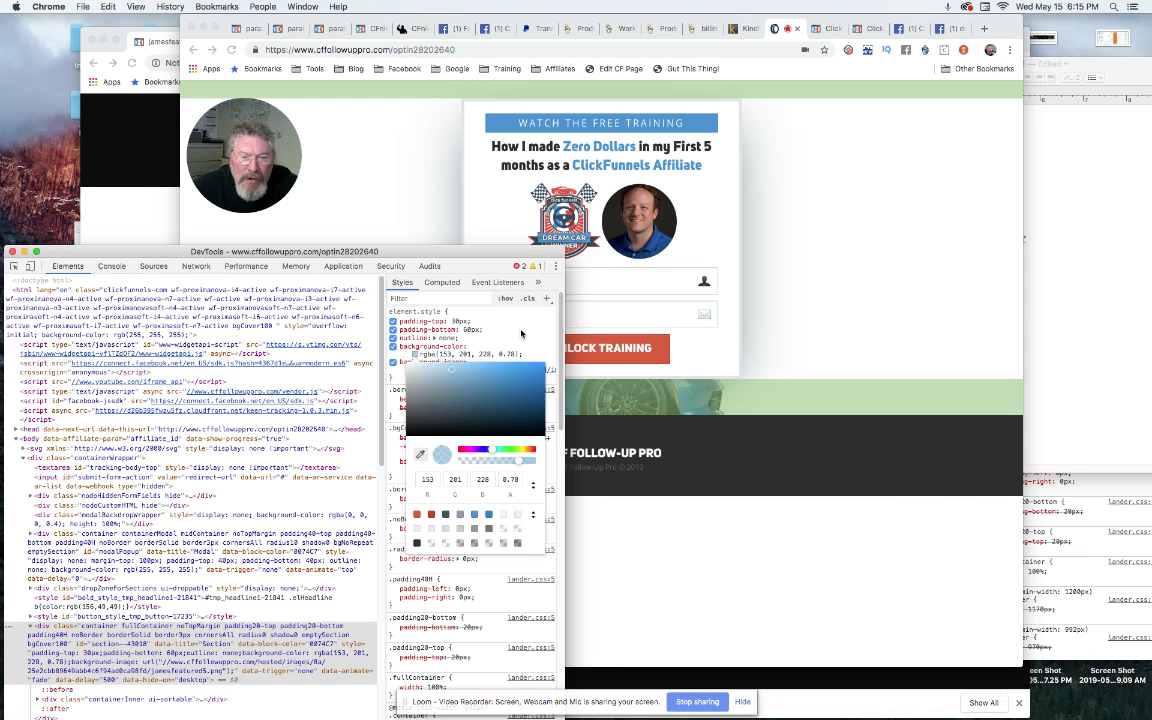
click(503, 355)
key(Return)
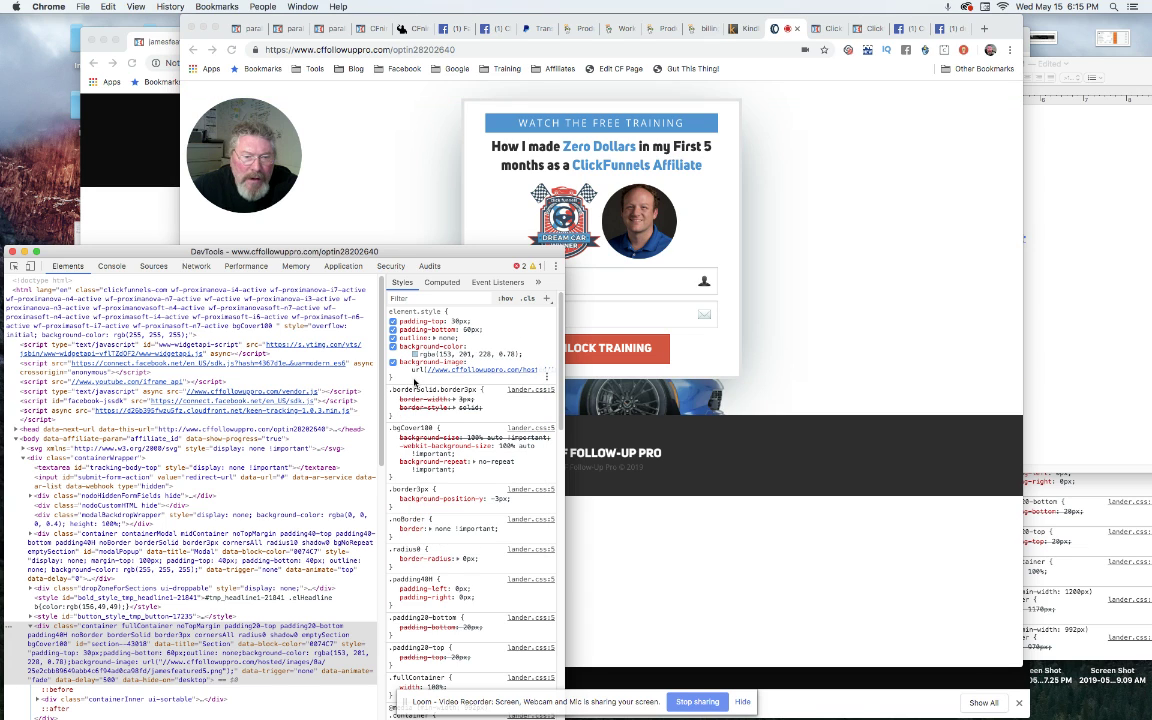
Step: Add background-position: bottom to the section's element.style and check the car on the page
click(414, 382)
text(back)
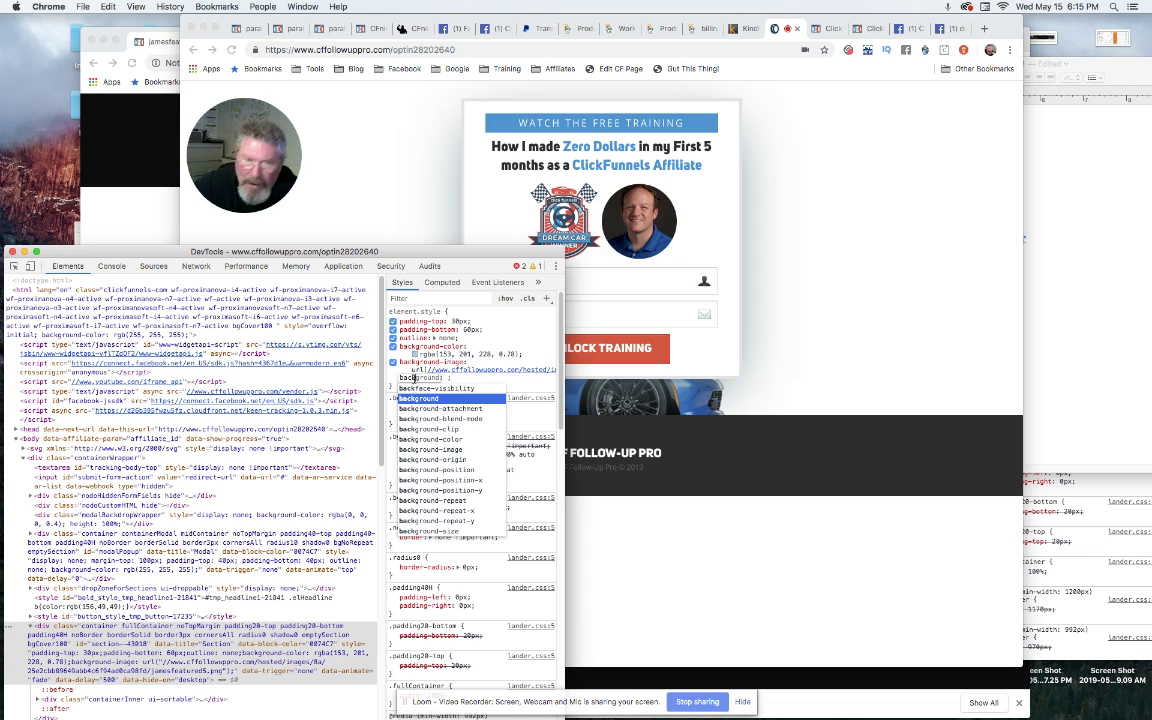
click(438, 470)
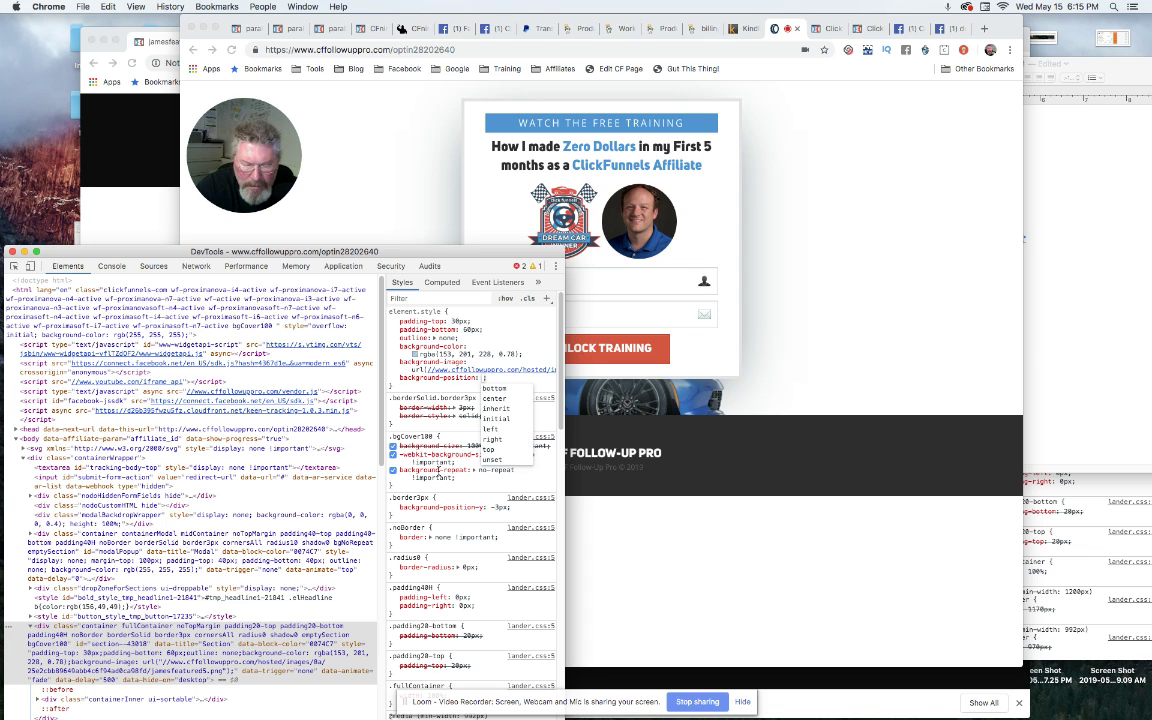
key(Return)
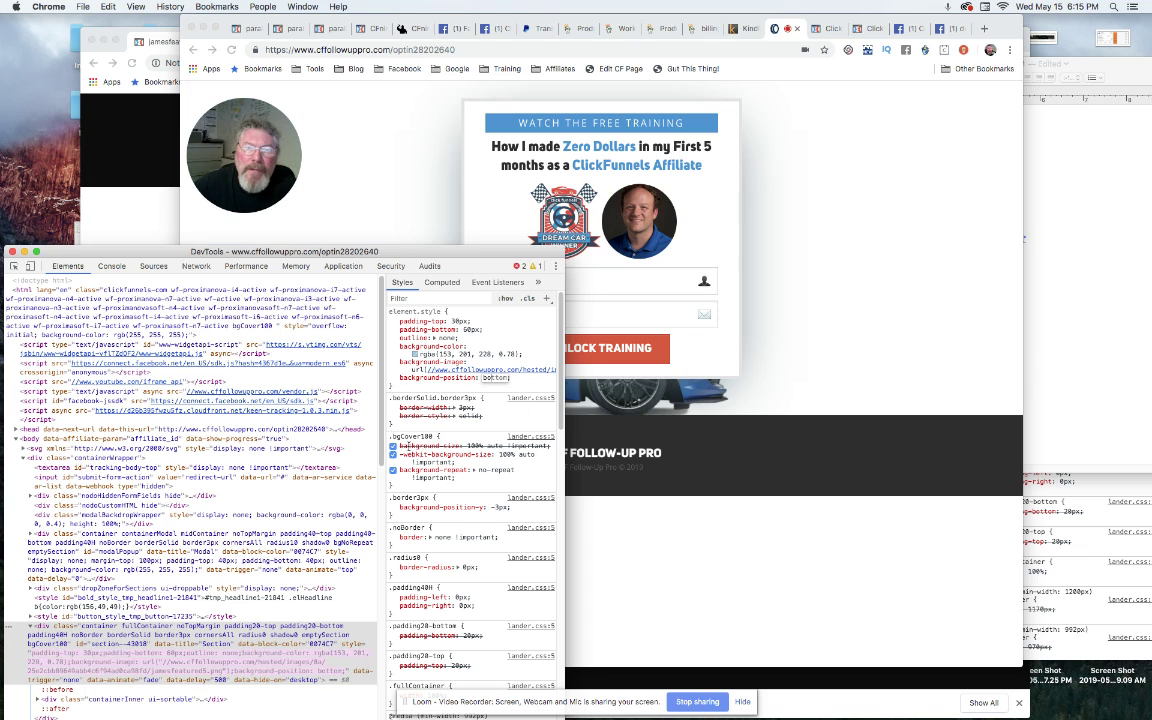
click(416, 152)
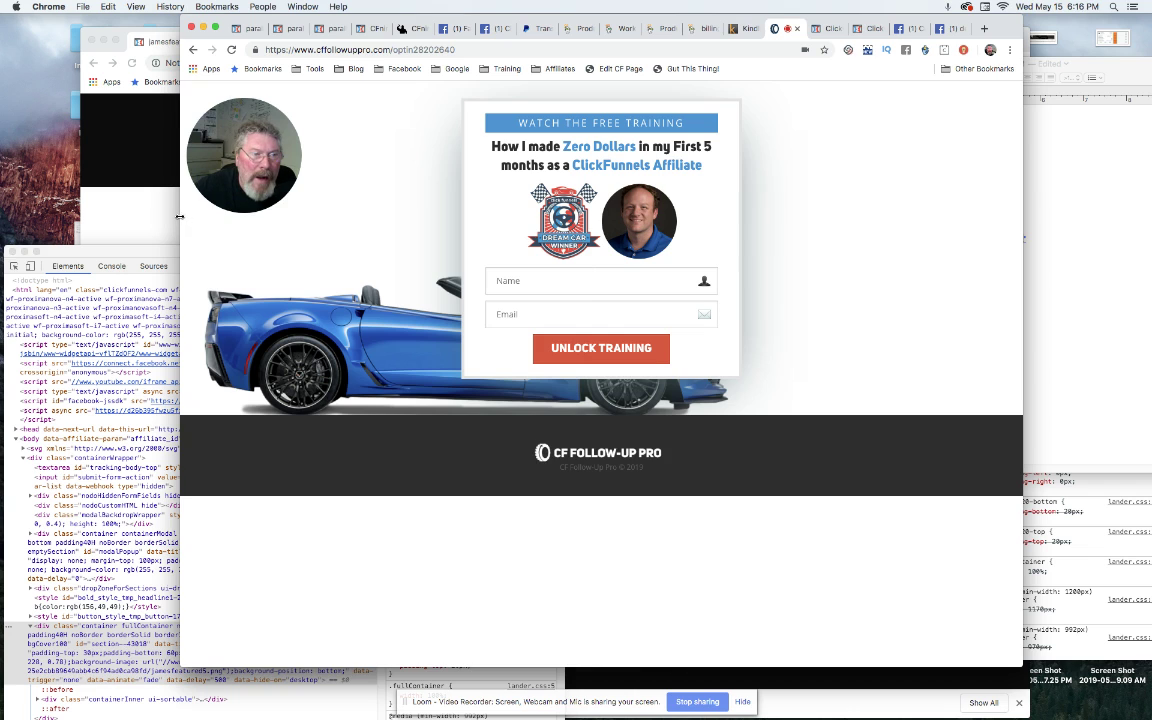
drag(197, 218, 402, 222)
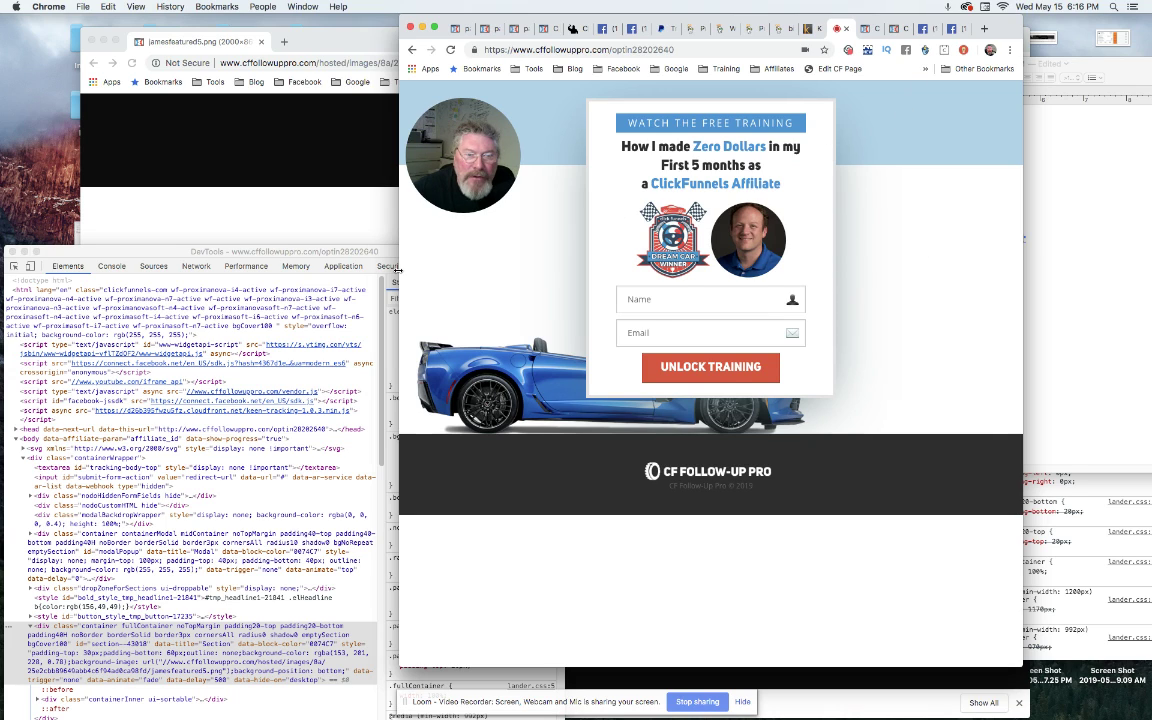
drag(398, 270, 132, 292)
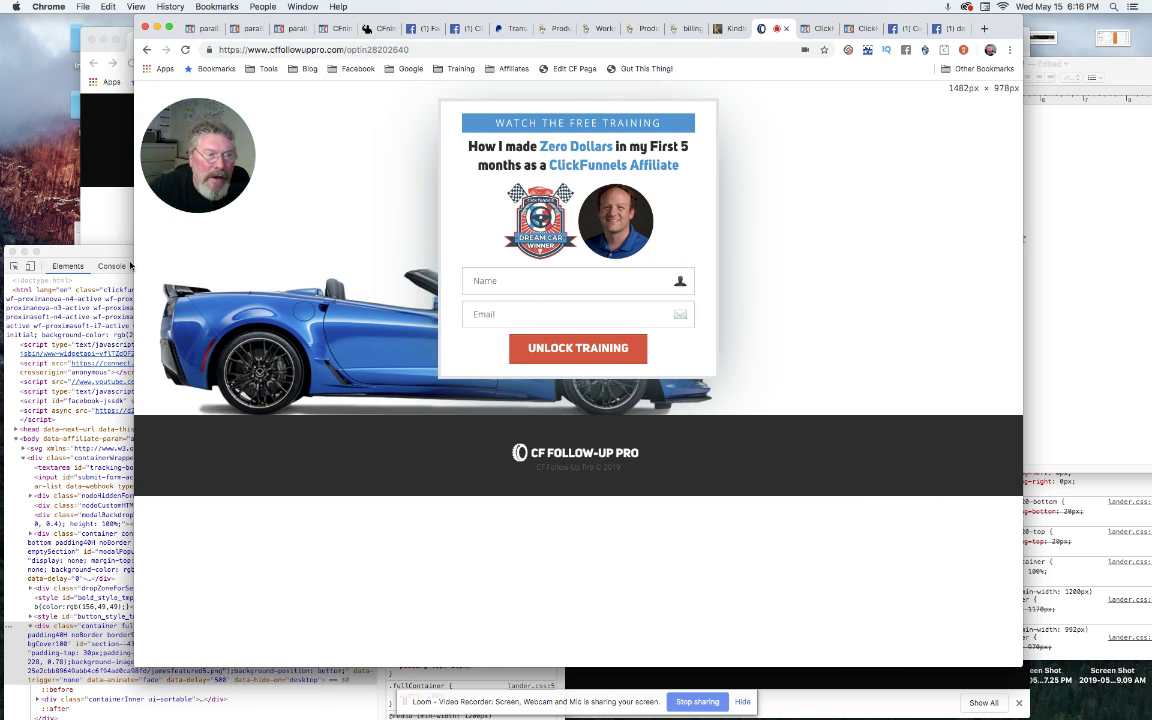
mouse_move(158, 257)
mouse_down()
mouse_move(382, 241)
mouse_move(140, 272)
mouse_up()
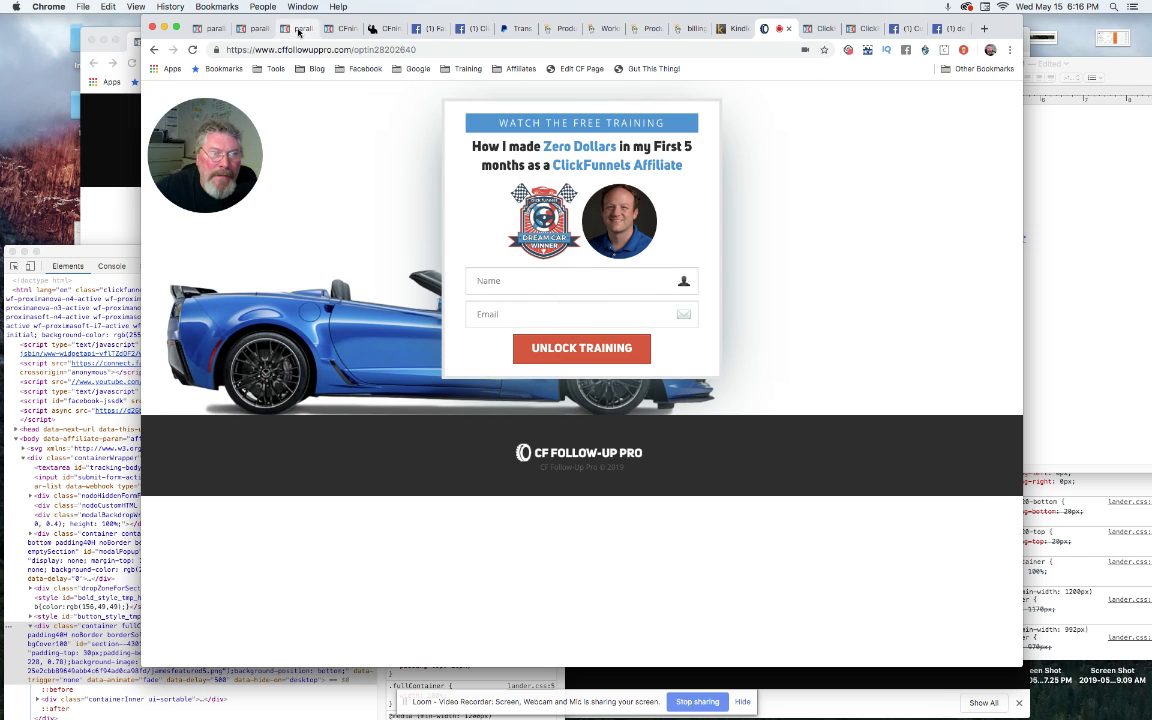
Step: Open the parallax website example tab, then narrow and shorten the window to watch it rescale
click(297, 31)
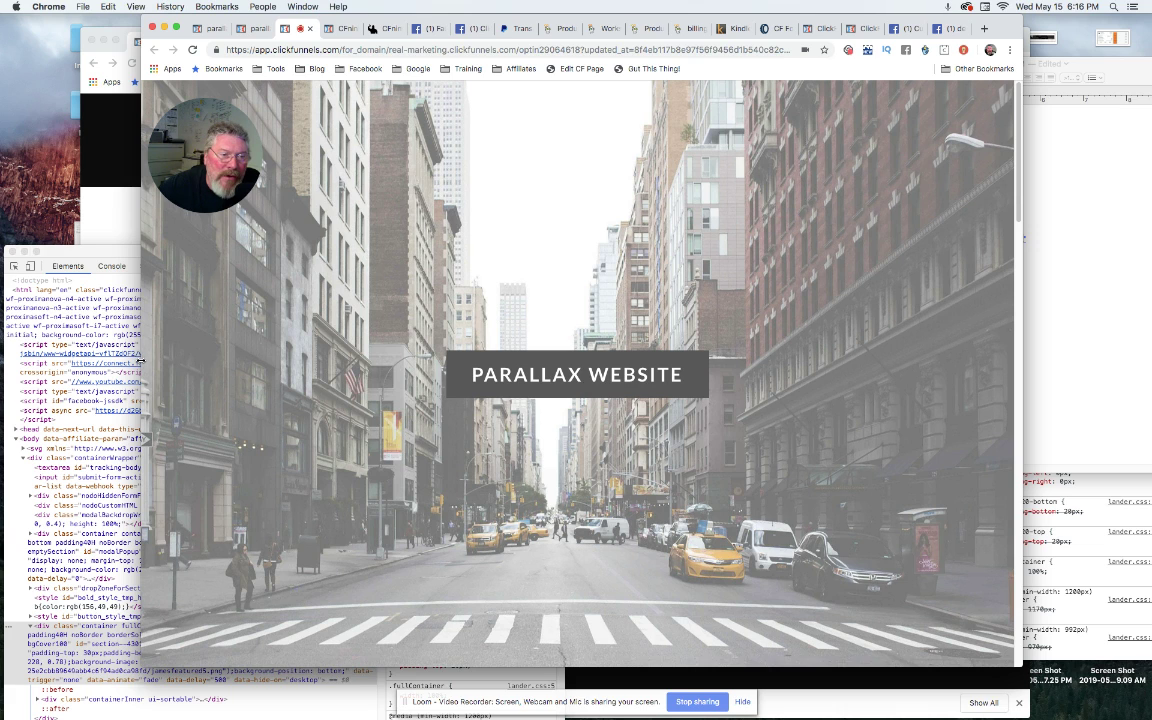
mouse_move(140, 362)
mouse_down()
mouse_move(578, 320)
mouse_move(358, 342)
mouse_move(90, 398)
mouse_up()
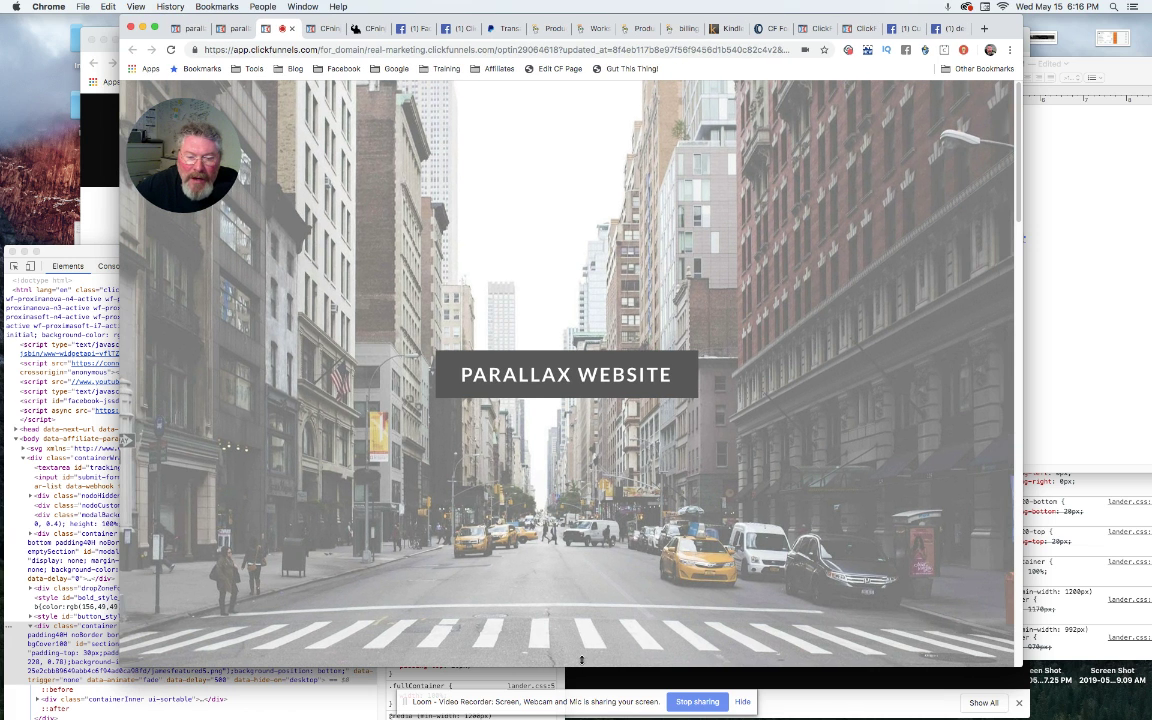
mouse_move(581, 660)
mouse_down()
mouse_move(640, 422)
mouse_move(631, 548)
mouse_move(644, 669)
mouse_up()
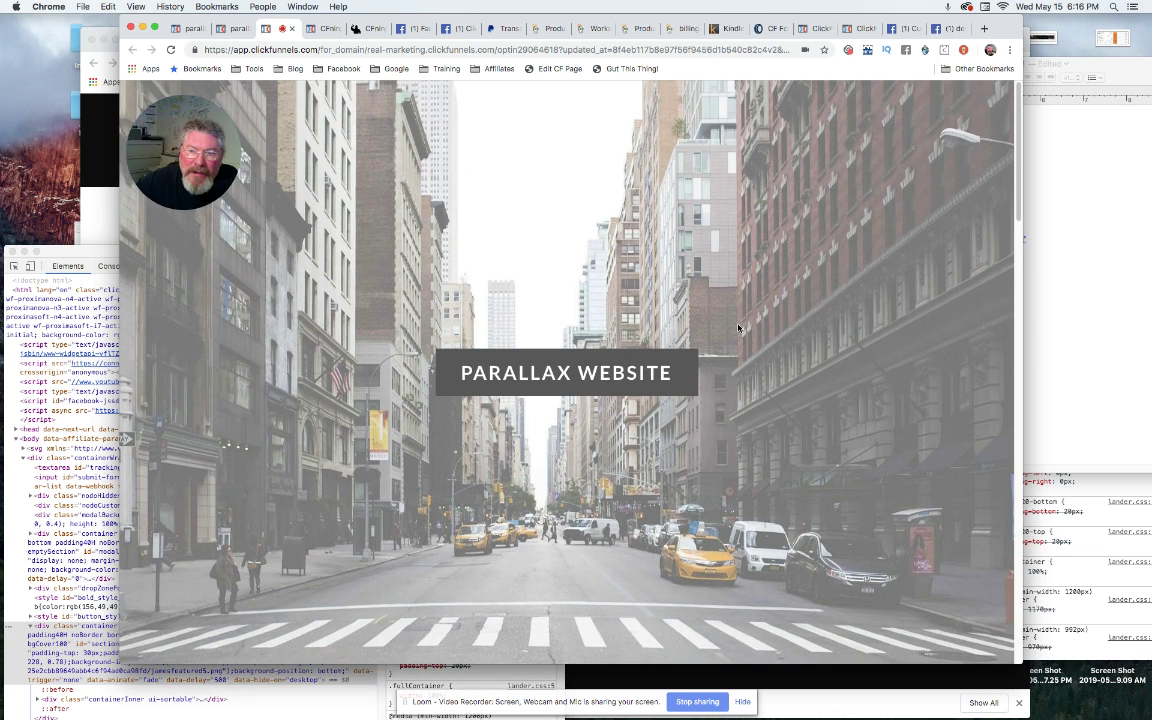
Step: Scroll down through the first sections of the parallax page
scroll(738, 327, down, 1)
scroll(738, 327, down, 3)
scroll(738, 327, down, 4)
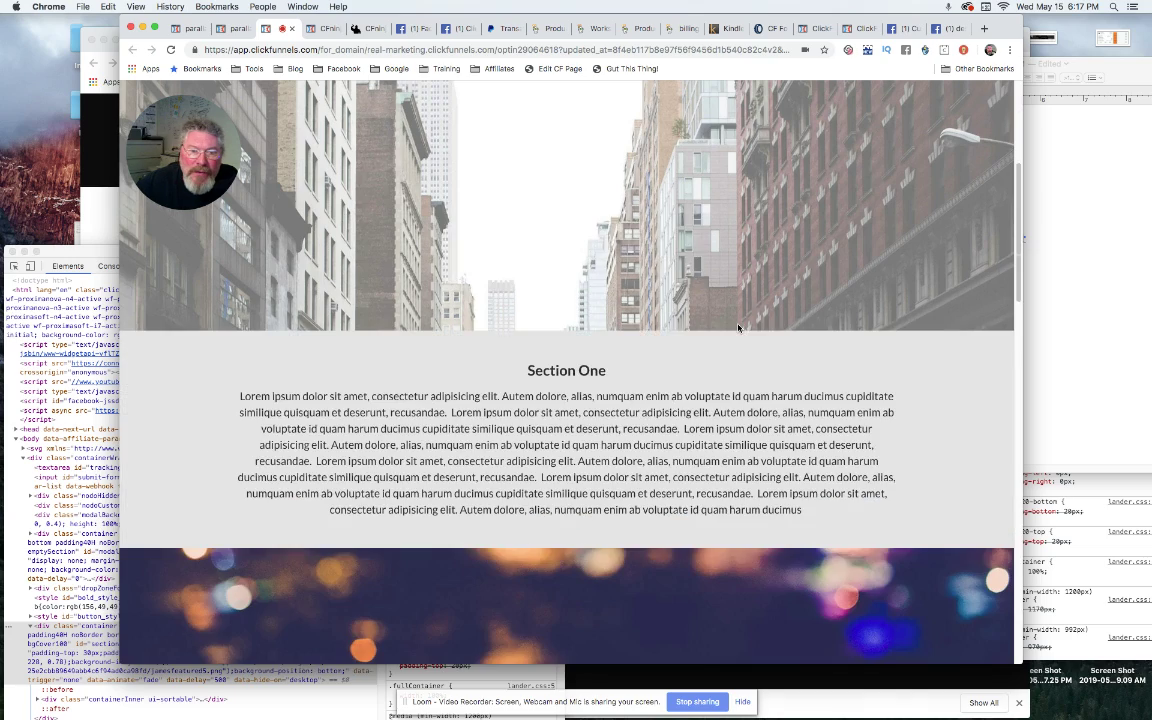
scroll(738, 327, down, 3)
scroll(738, 327, down, 2)
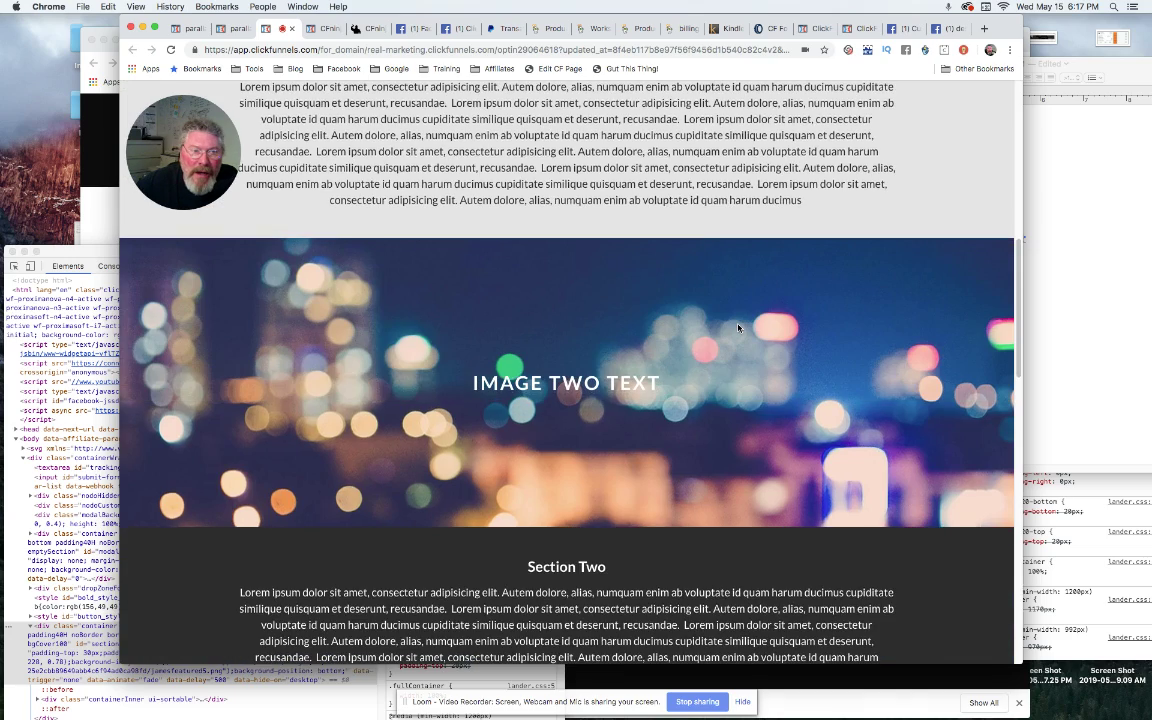
scroll(738, 327, down, 3)
scroll(738, 327, down, 3)
Step: Continue to the PRETTY COOL!!! street image, then make the window taller and wider
scroll(738, 327, down, 5)
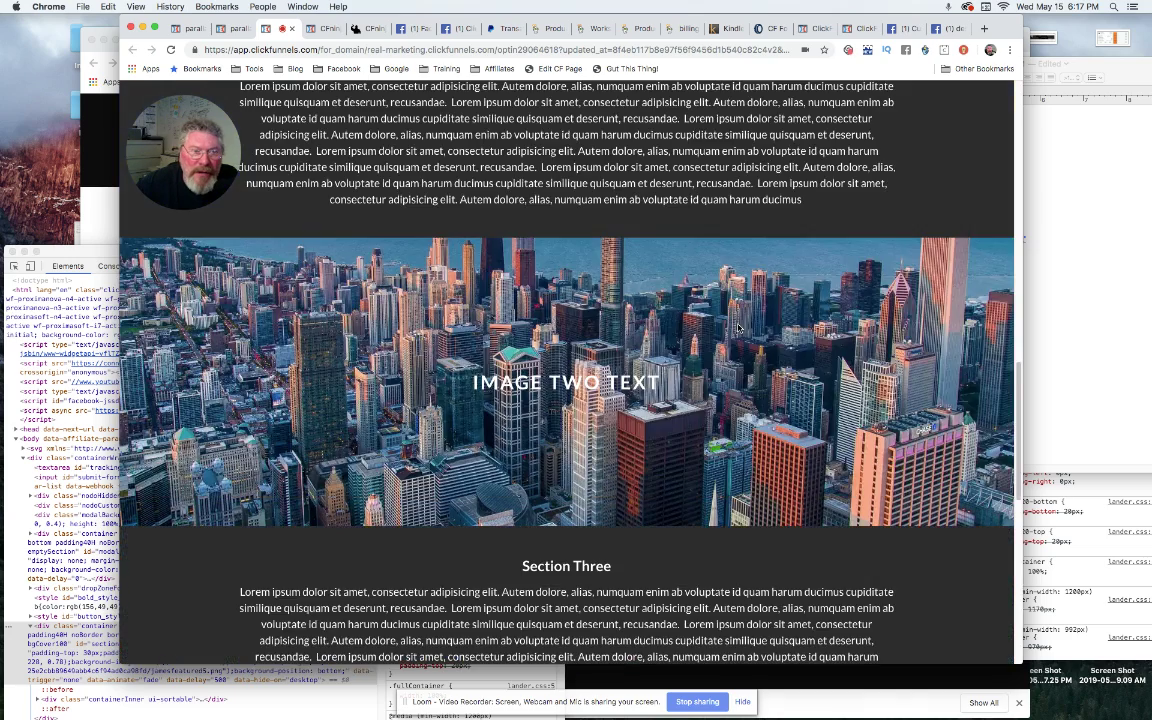
scroll(738, 327, down, 4)
scroll(738, 327, down, 2)
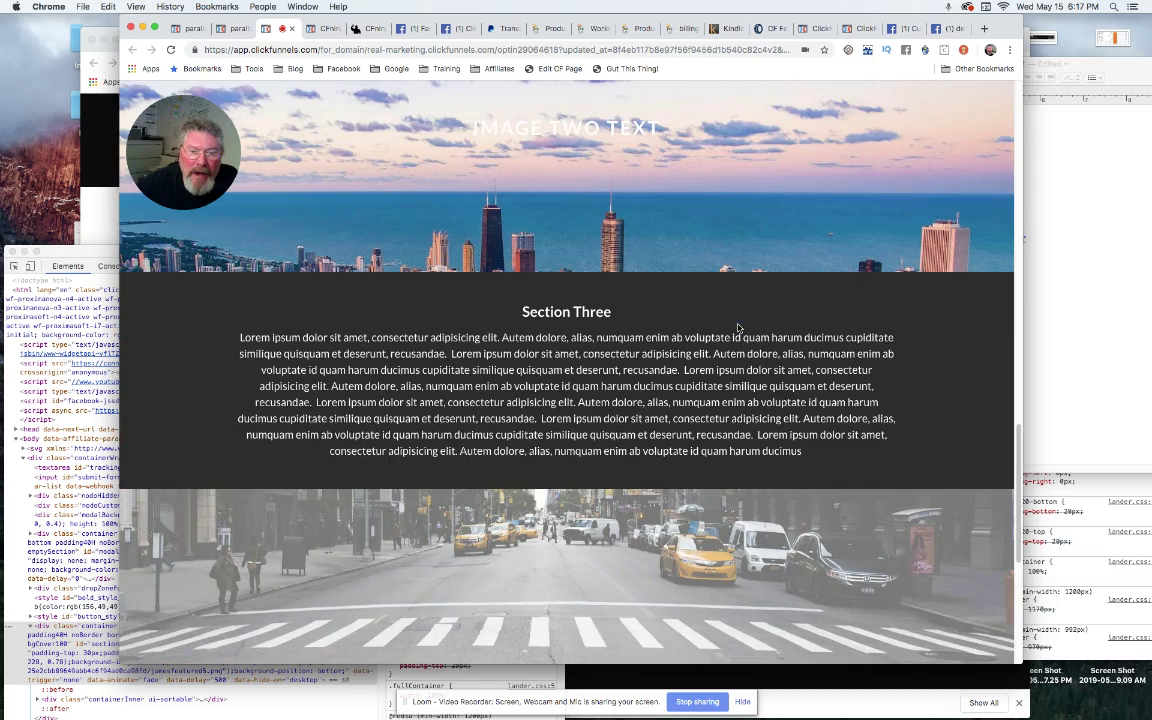
scroll(738, 327, down, 5)
scroll(738, 327, down, 4)
scroll(589, 664, down, 1)
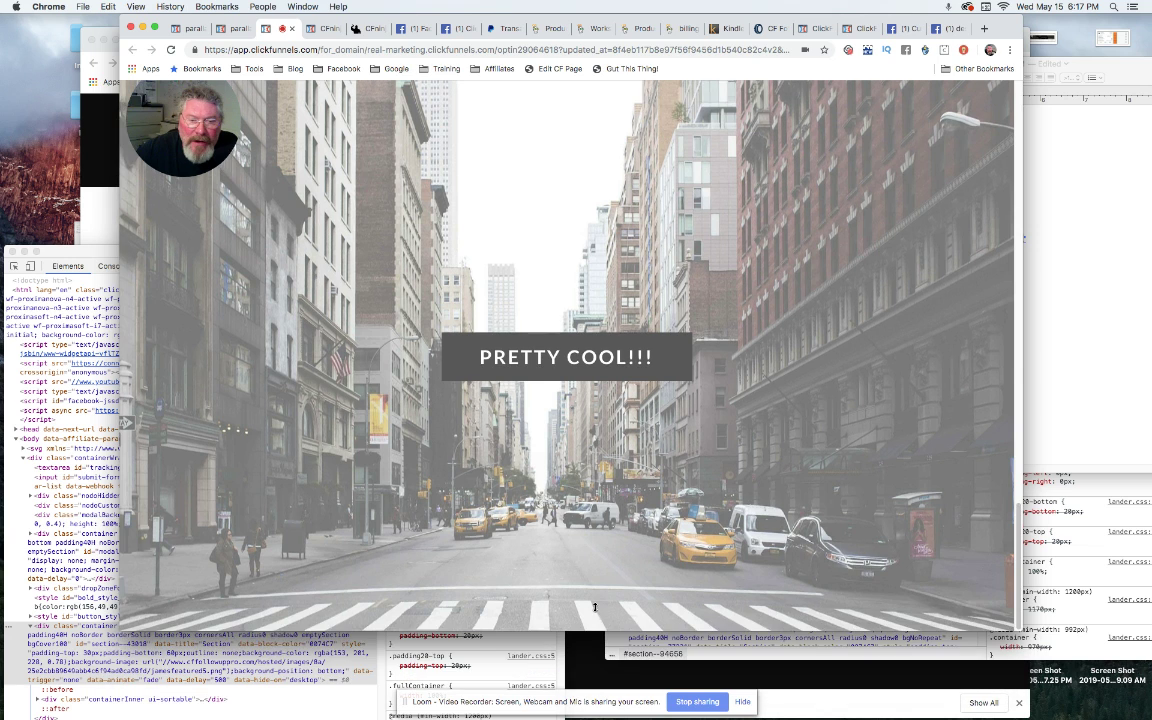
scroll(611, 529, down, 1)
mouse_move(611, 561)
mouse_down()
mouse_move(601, 678)
mouse_move(620, 668)
mouse_move(620, 645)
mouse_up()
mouse_move(121, 310)
mouse_down()
mouse_move(55, 318)
mouse_move(369, 297)
mouse_move(375, 320)
mouse_move(104, 367)
mouse_up()
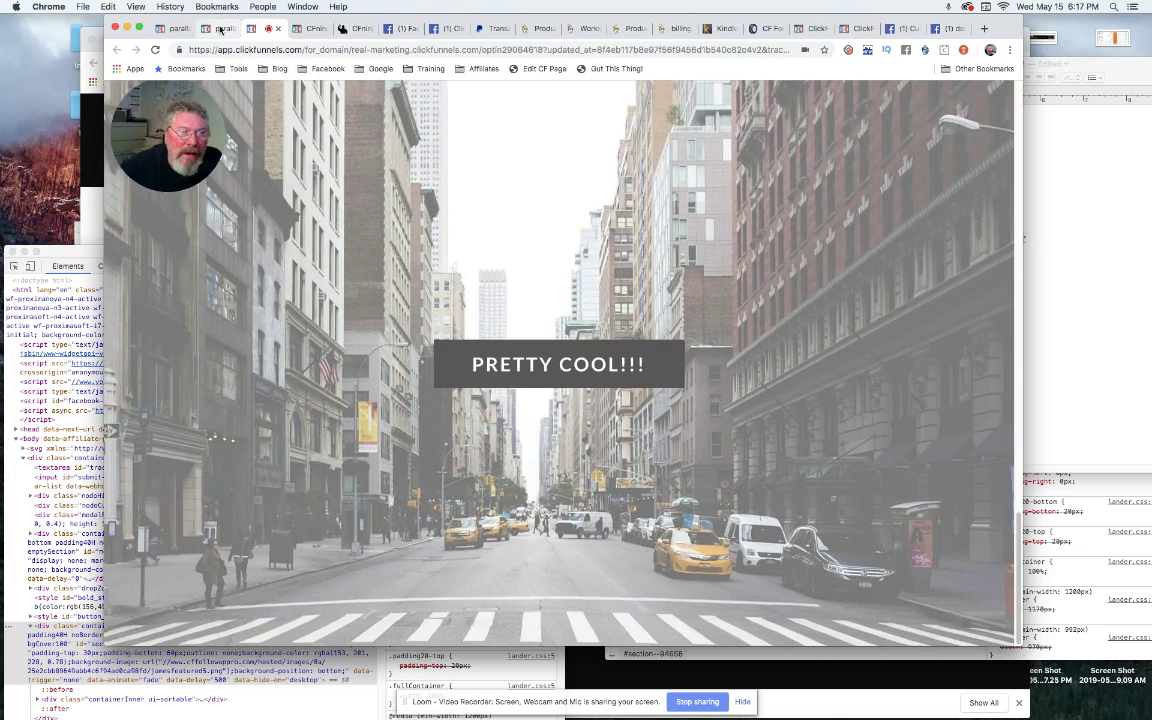
Step: Switch to the blue-car Parallax Website page and narrow the window to test its background
click(220, 29)
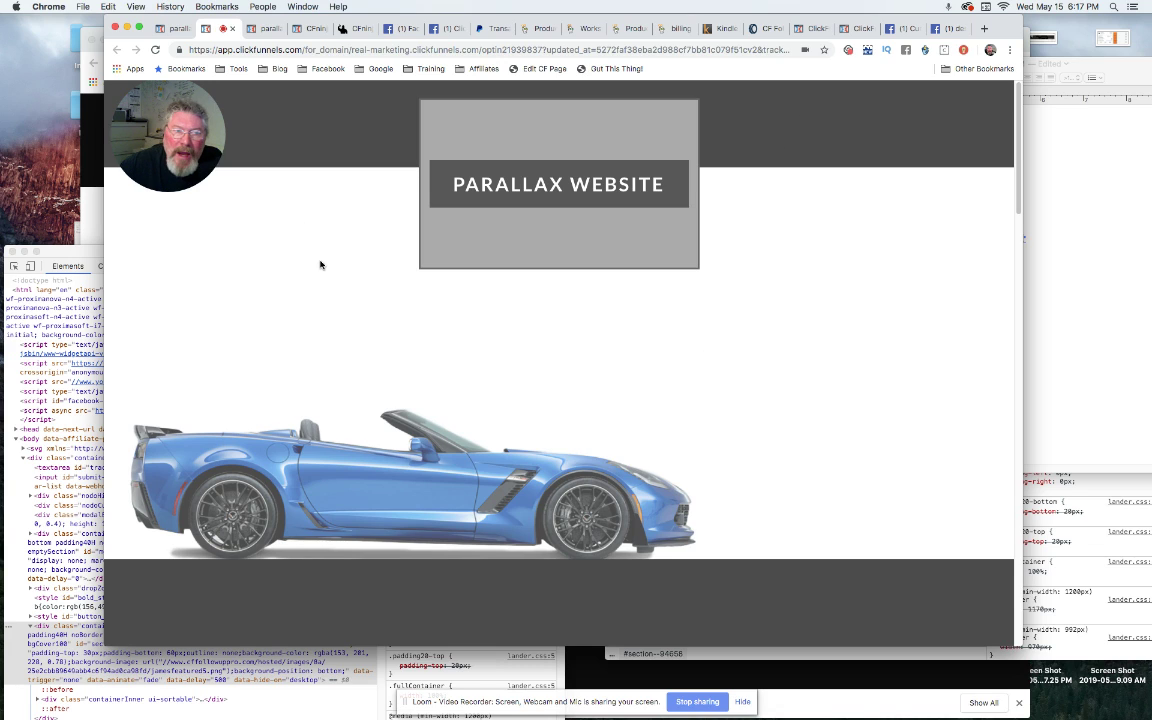
mouse_move(124, 313)
mouse_down()
mouse_move(483, 275)
mouse_move(538, 281)
mouse_move(22, 383)
mouse_up()
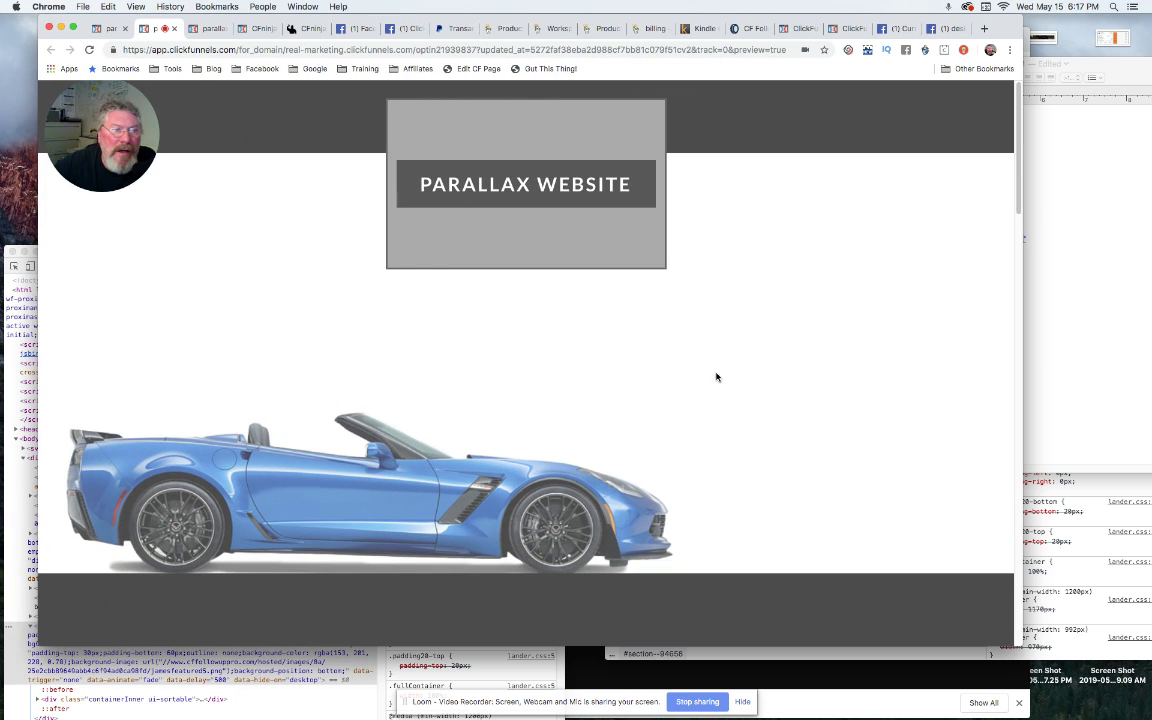